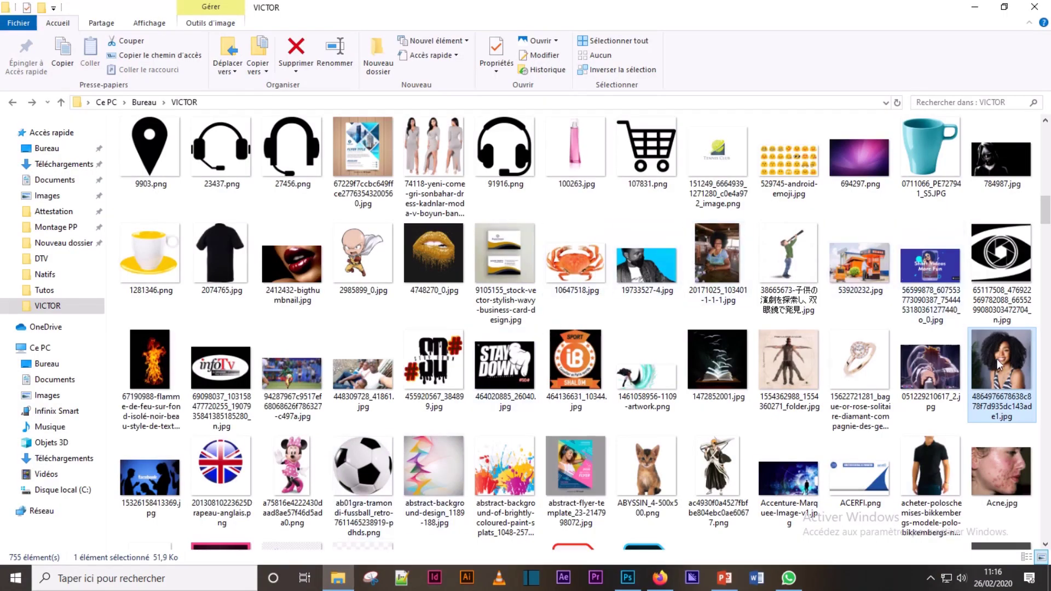
Place the portrait at about 51% on the canvas's left, then drag a copy to its right.
mouse_move(1000, 366)
left_mouse_down()
mouse_move(637, 572)
mouse_move(522, 461)
left_mouse_up()
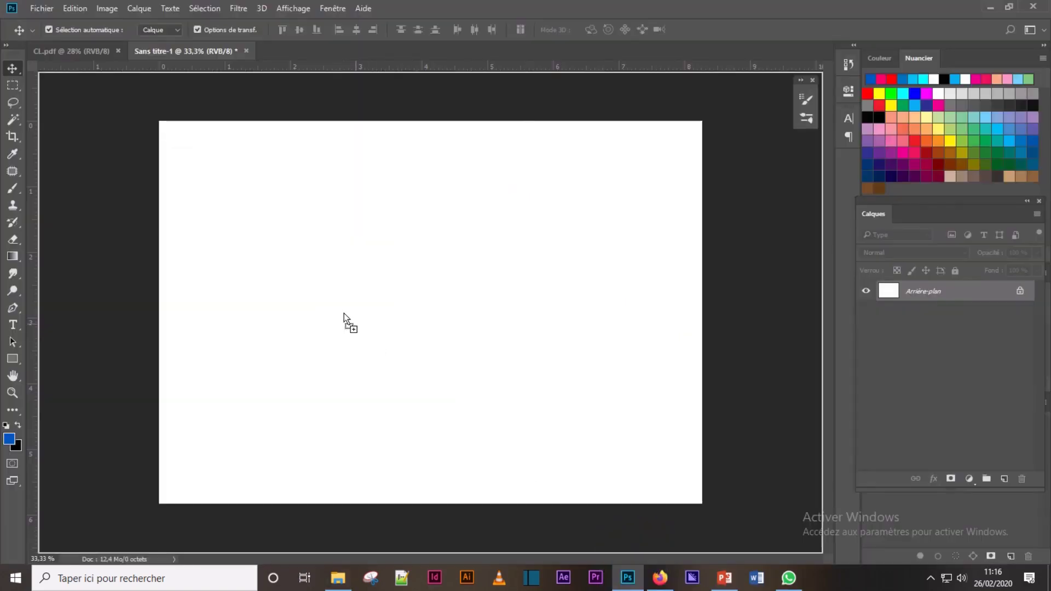
left_click_drag(343, 314, 344, 313)
left_click_drag(371, 350, 363, 374)
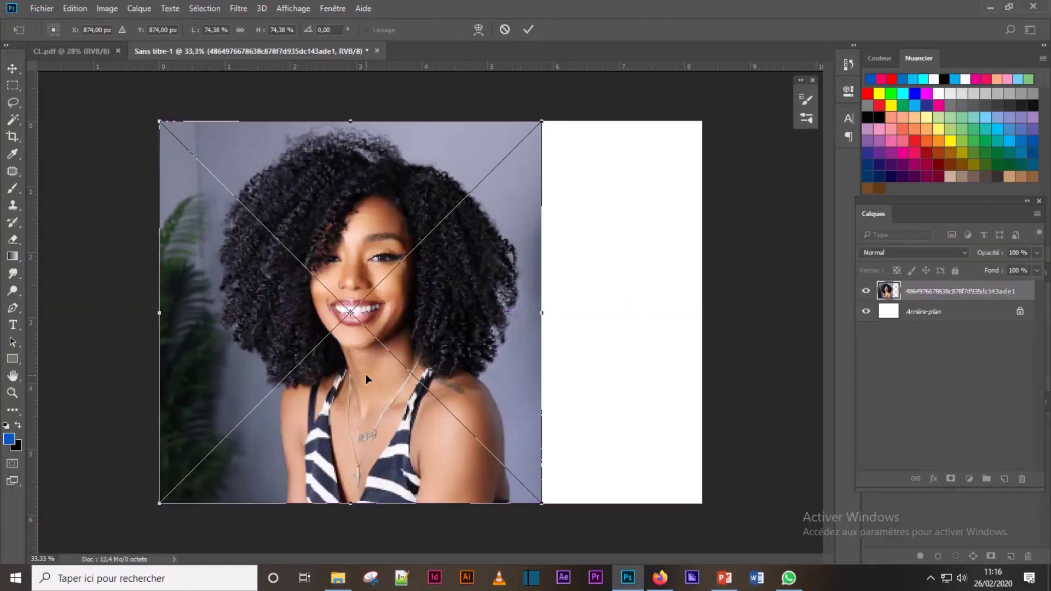
left_click_drag(549, 505, 409, 394)
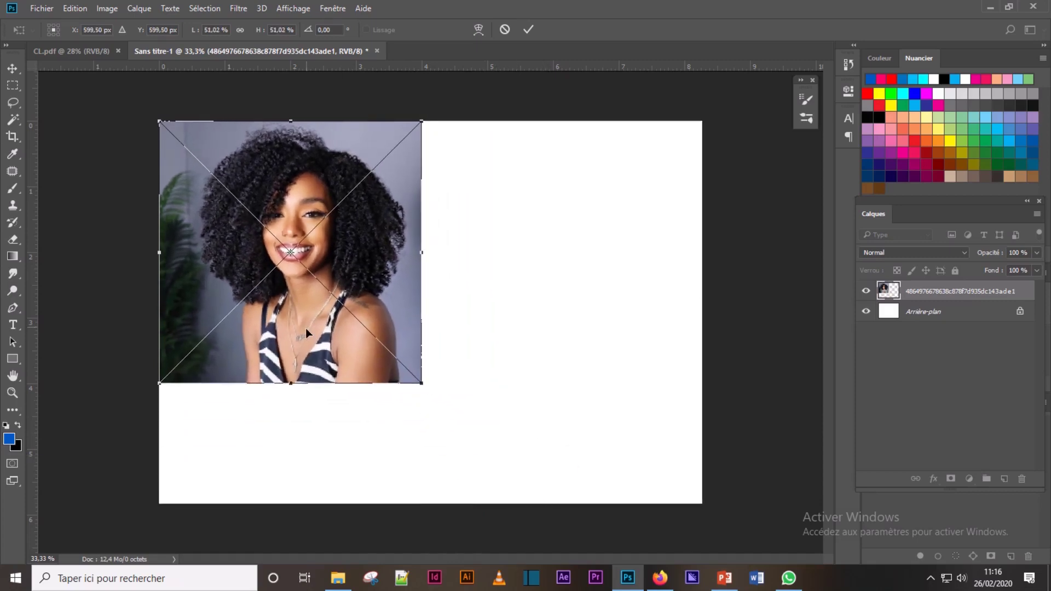
left_click_drag(306, 327, 306, 384)
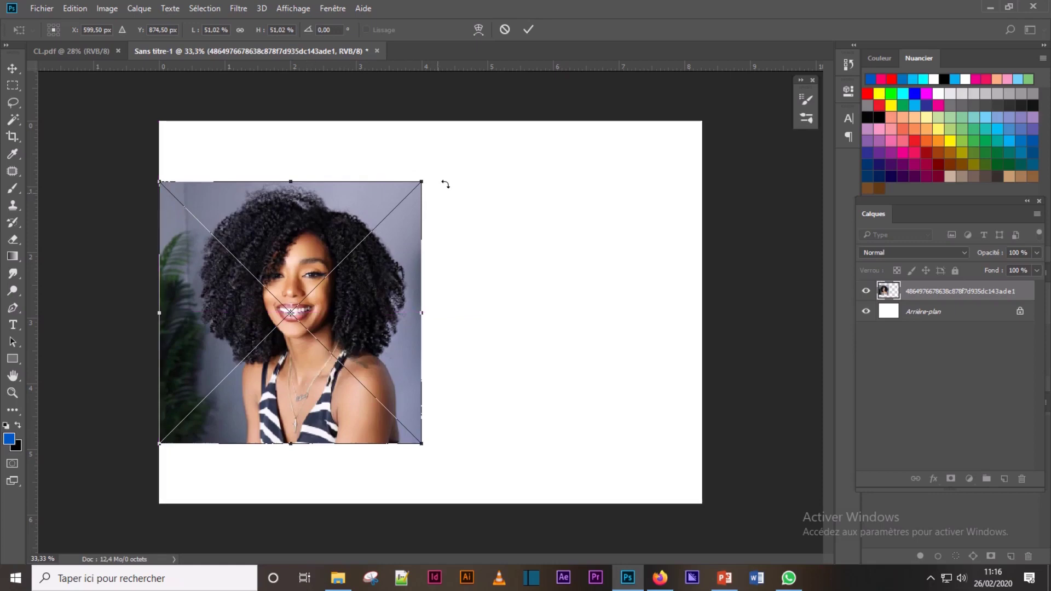
left_click(528, 31)
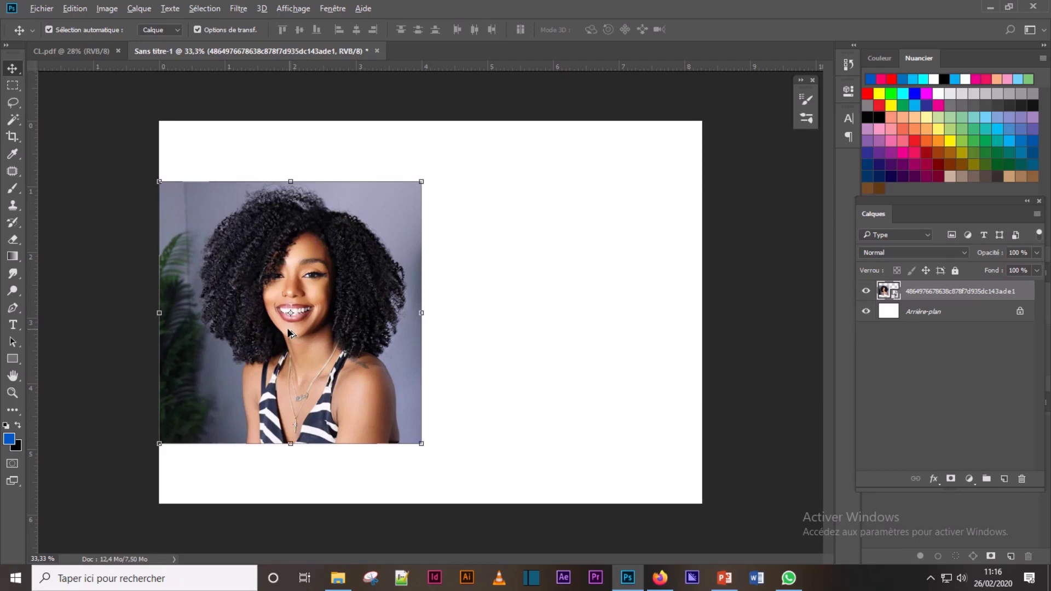
left_click_drag(290, 331, 558, 329)
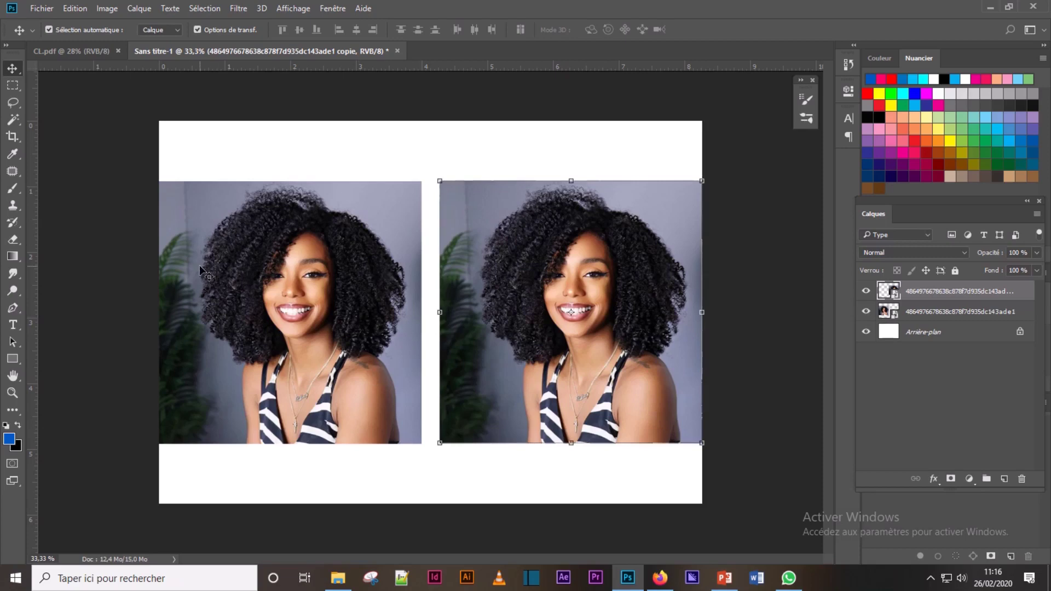
Open the Filtre menu to show the list of filters.
left_click(239, 10)
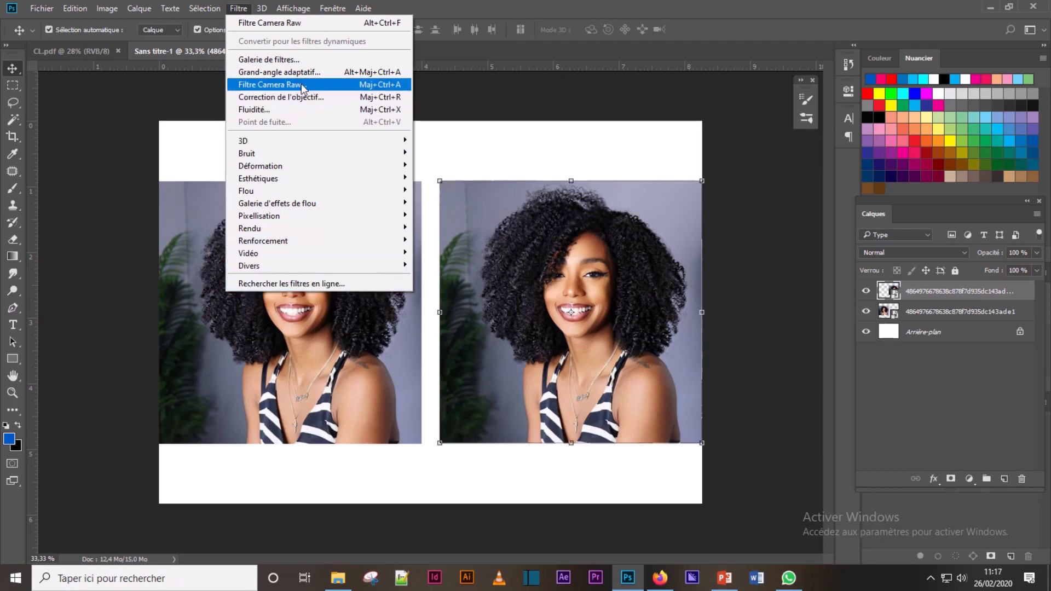
Open Camera Raw on the copy, zoom the preview, and test Temperature and Tint, returning both to 0.
left_click(272, 84)
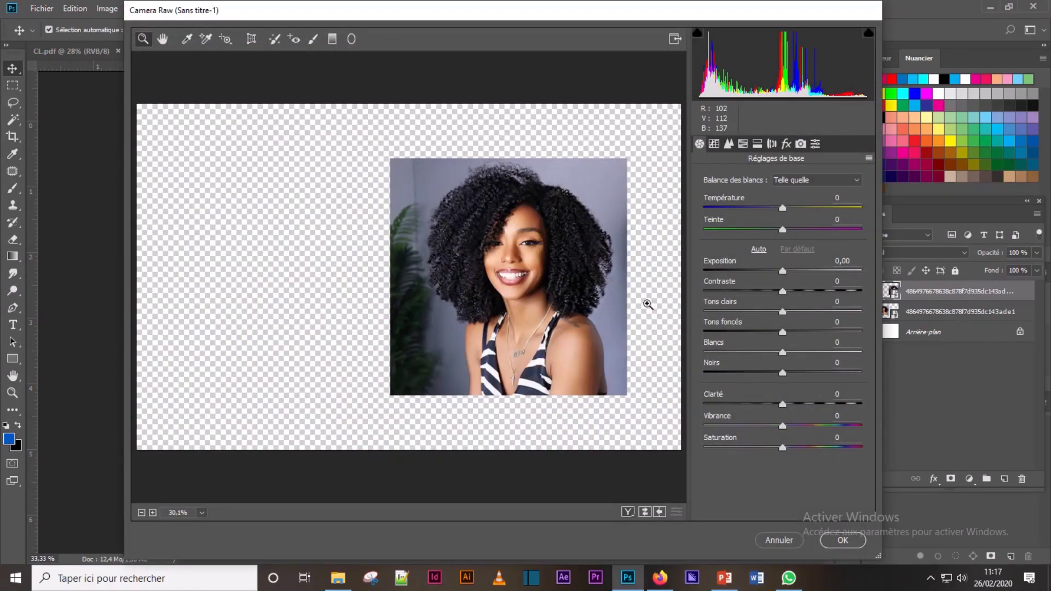
left_click(552, 304)
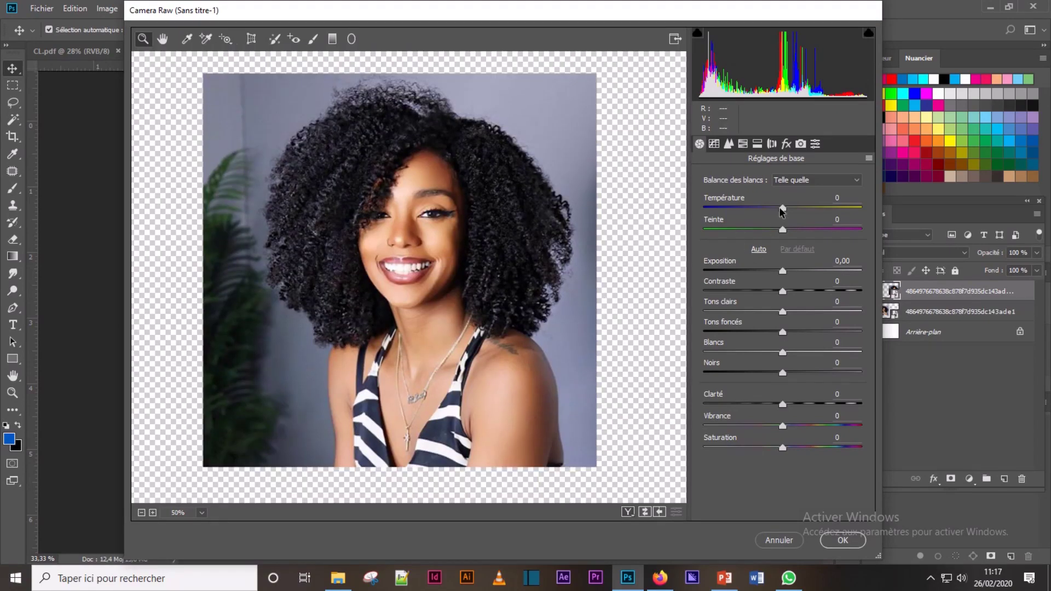
mouse_move(783, 210)
left_mouse_down()
mouse_move(871, 206)
mouse_move(690, 213)
mouse_move(842, 204)
mouse_move(743, 205)
left_mouse_up()
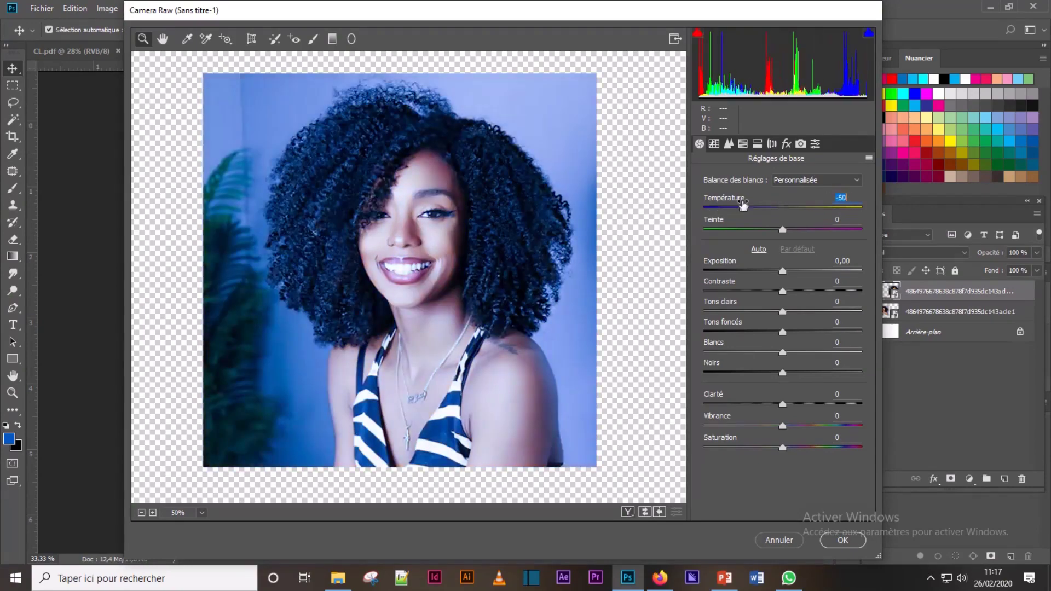
type("0")
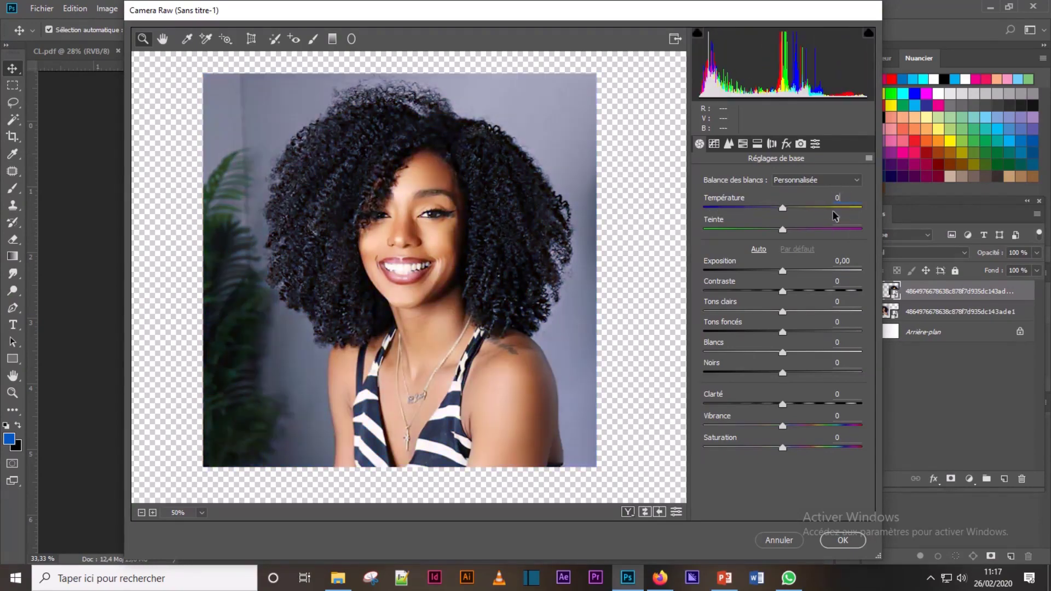
left_click_drag(784, 229, 757, 230)
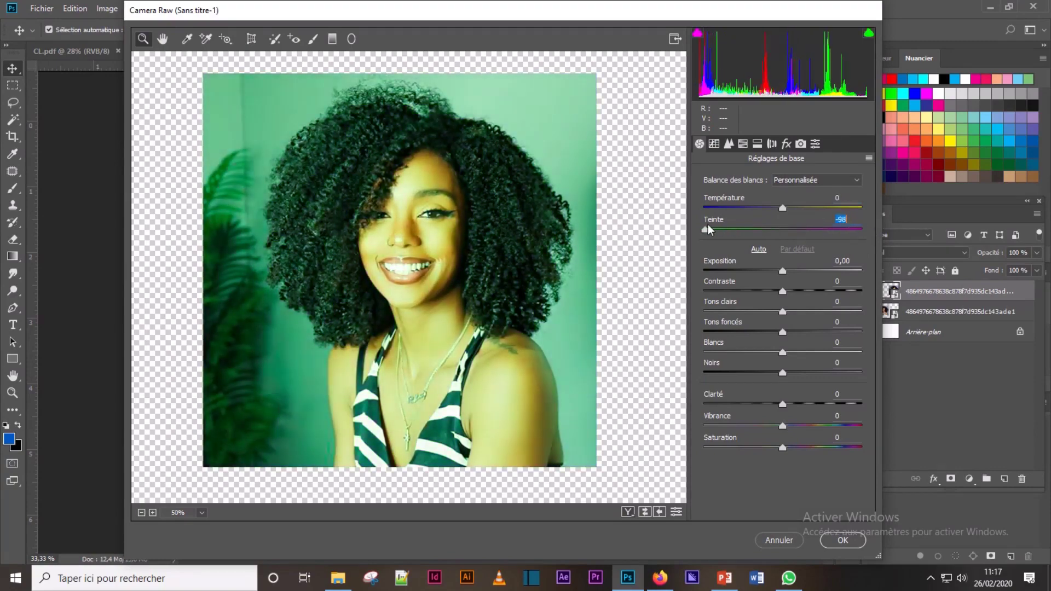
left_click_drag(757, 230, 844, 230)
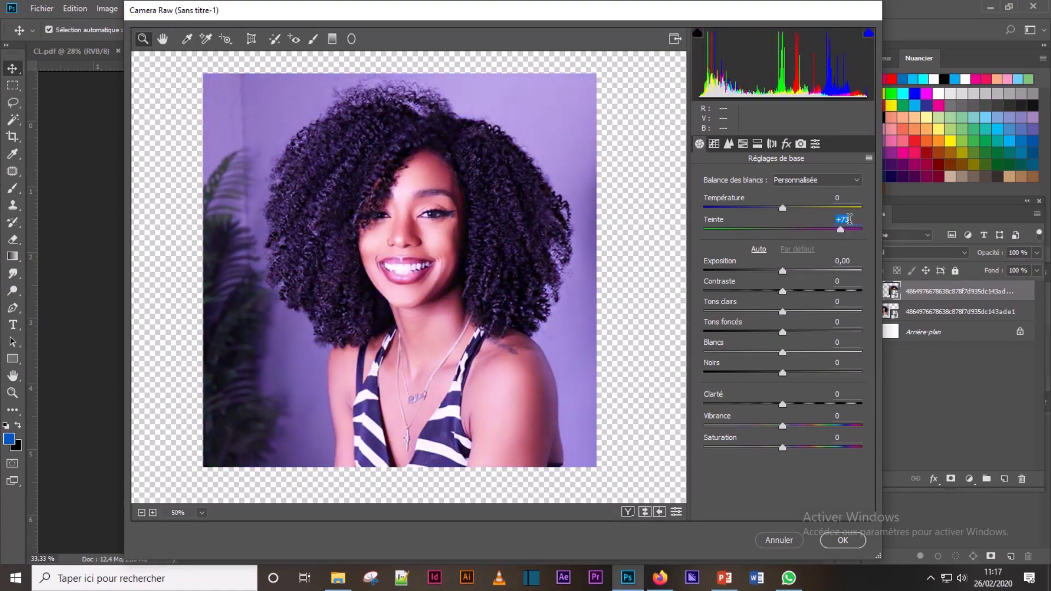
type("0")
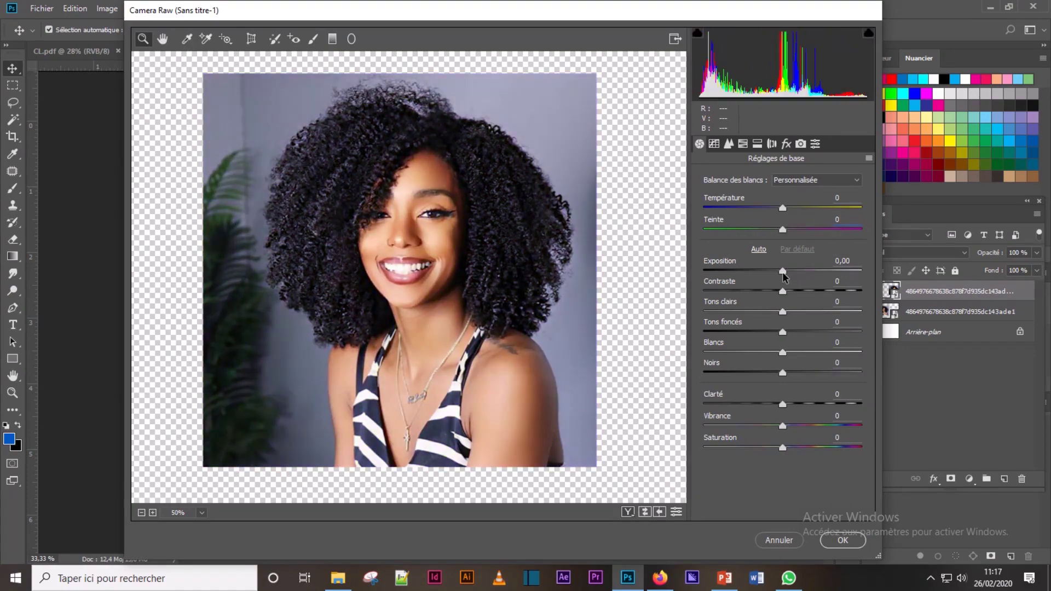
Test Exposure and Contrast, reset both to 0, and push Highlights to +100.
mouse_move(783, 272)
left_mouse_down()
mouse_move(685, 272)
mouse_move(864, 262)
mouse_move(815, 278)
left_mouse_up()
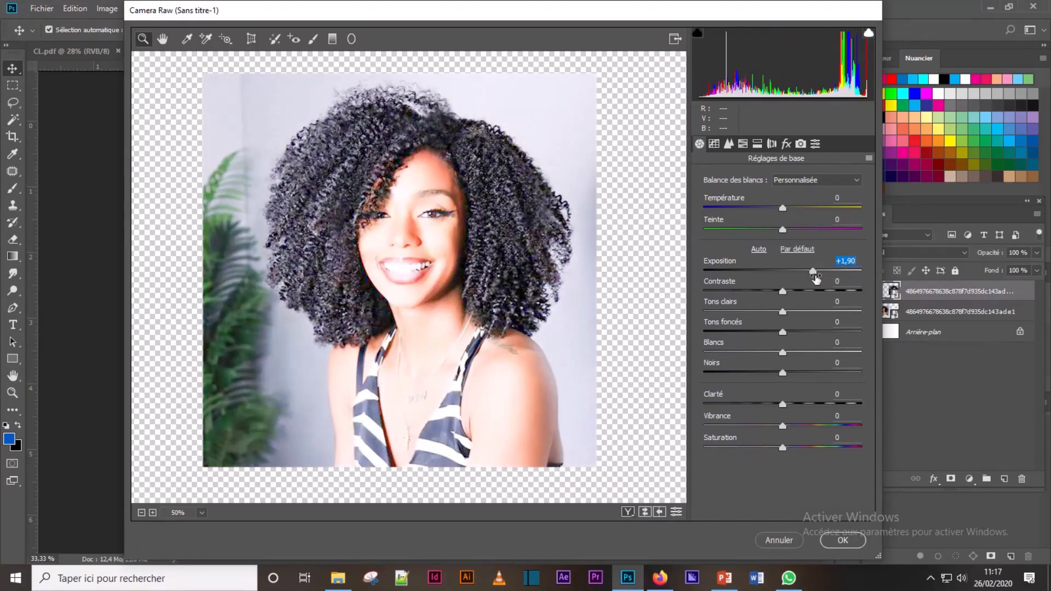
type("0")
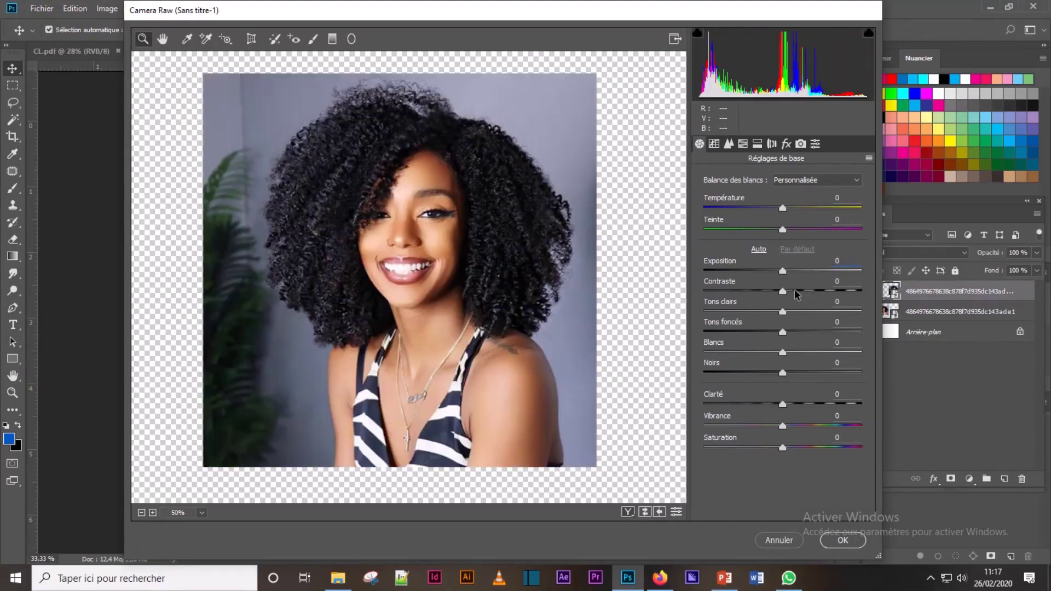
mouse_move(784, 296)
left_mouse_down()
mouse_move(880, 296)
mouse_move(794, 290)
left_mouse_up()
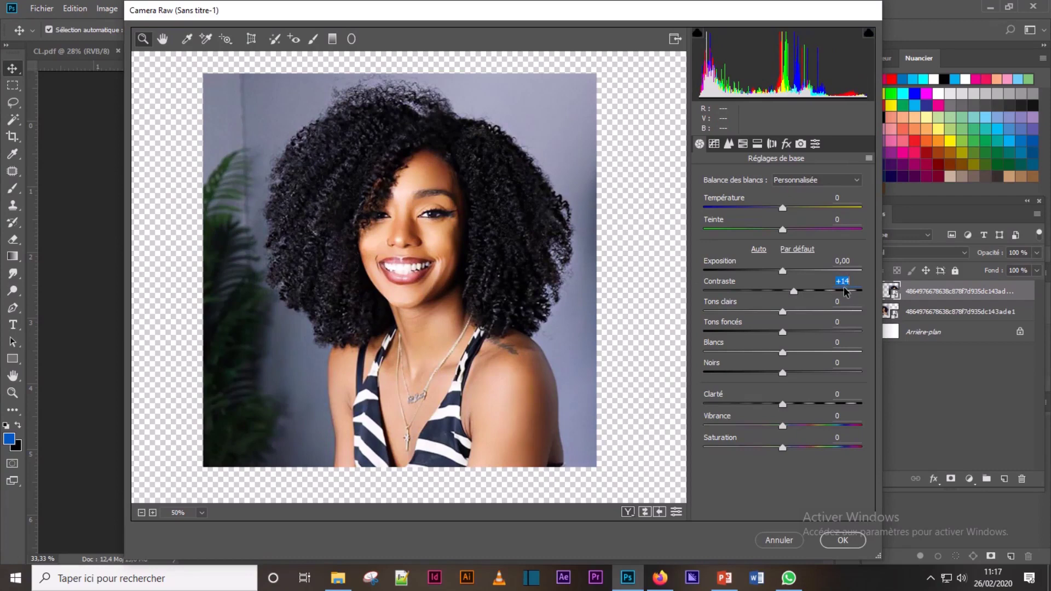
type("0")
mouse_move(783, 313)
left_mouse_down()
mouse_move(710, 305)
mouse_move(837, 307)
mouse_move(739, 300)
mouse_move(883, 292)
left_mouse_up()
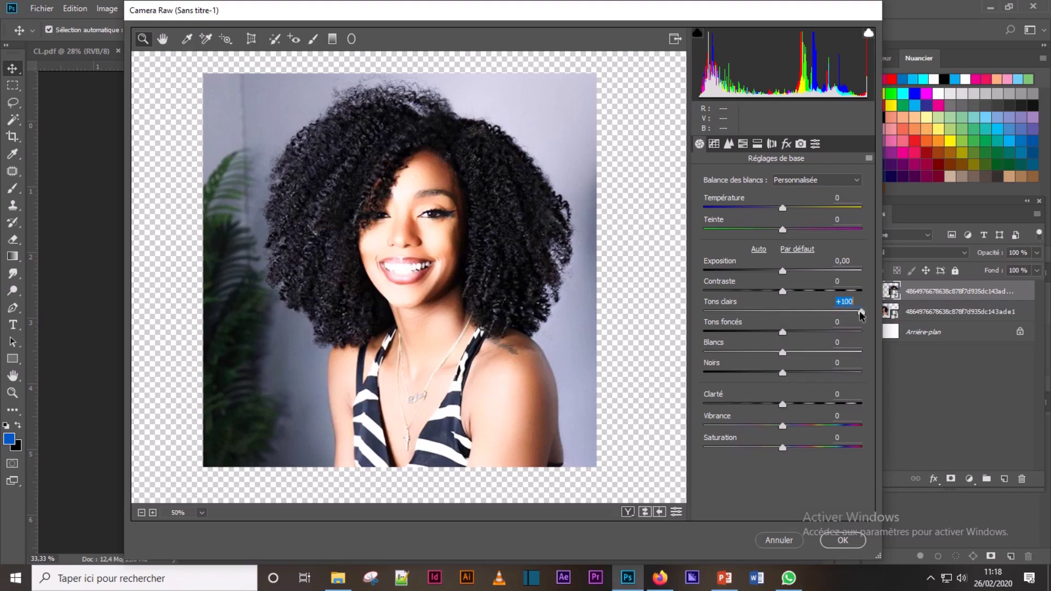
Reset Highlights to 0, then try Shadows at -100 and +100 before returning it to 0.
mouse_move(861, 314)
left_mouse_down()
mouse_move(706, 312)
mouse_move(837, 313)
mouse_move(713, 291)
mouse_move(858, 295)
mouse_move(728, 300)
mouse_move(825, 301)
left_mouse_up()
type("0")
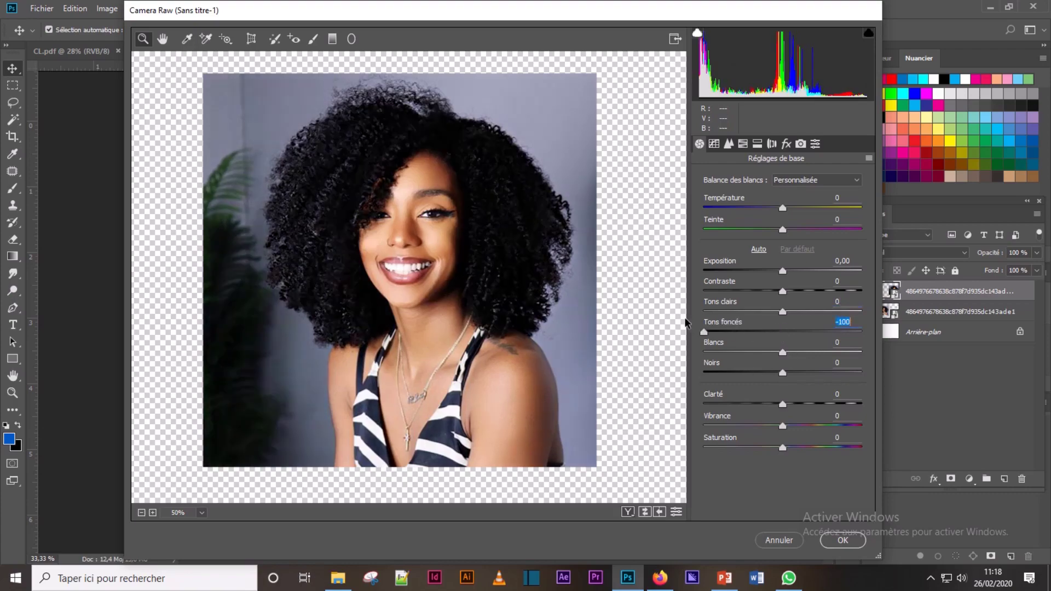
mouse_move(772, 334)
left_mouse_down()
mouse_move(655, 319)
mouse_move(843, 319)
mouse_move(821, 346)
left_mouse_up()
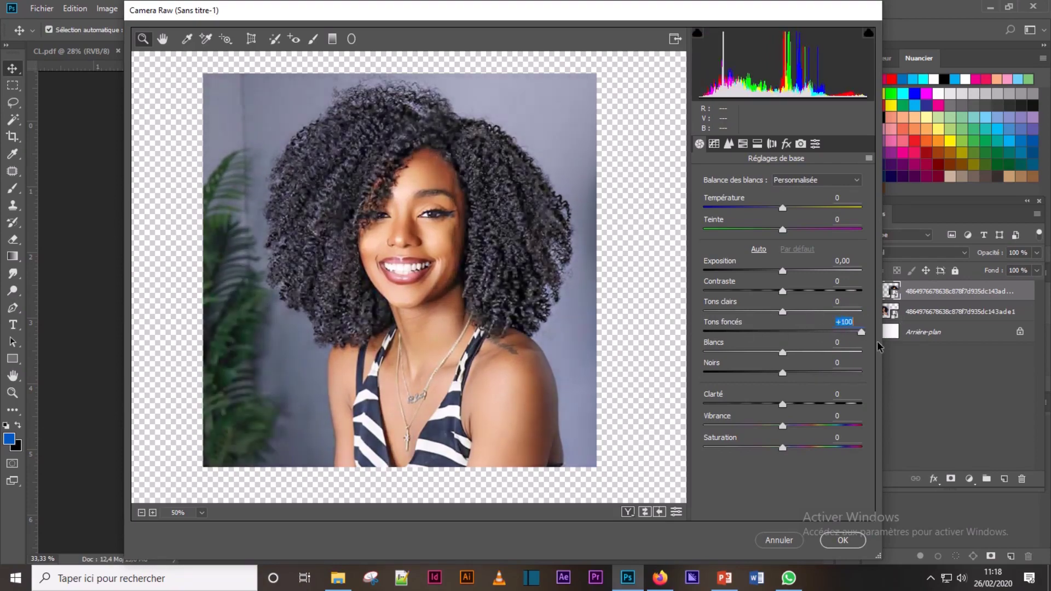
mouse_move(820, 346)
left_mouse_down()
mouse_move(765, 339)
mouse_move(855, 333)
left_mouse_up()
type("0")
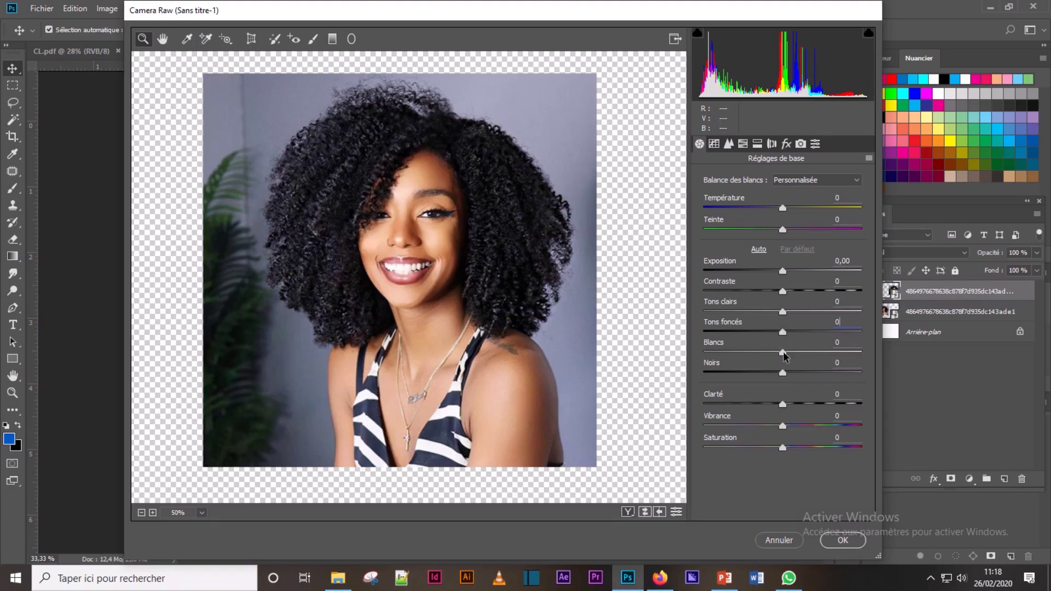
Test the Whites and Blacks sliders and reset both to 0.
mouse_move(783, 353)
left_mouse_down()
mouse_move(745, 343)
mouse_move(885, 335)
mouse_move(859, 331)
left_mouse_up()
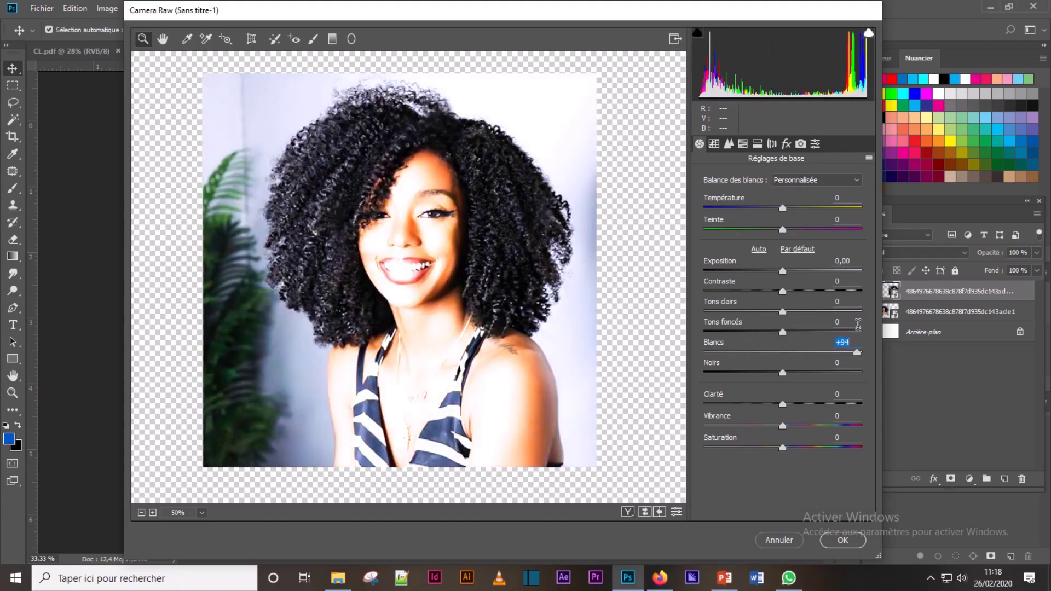
type("0")
left_click_drag(782, 374, 840, 376)
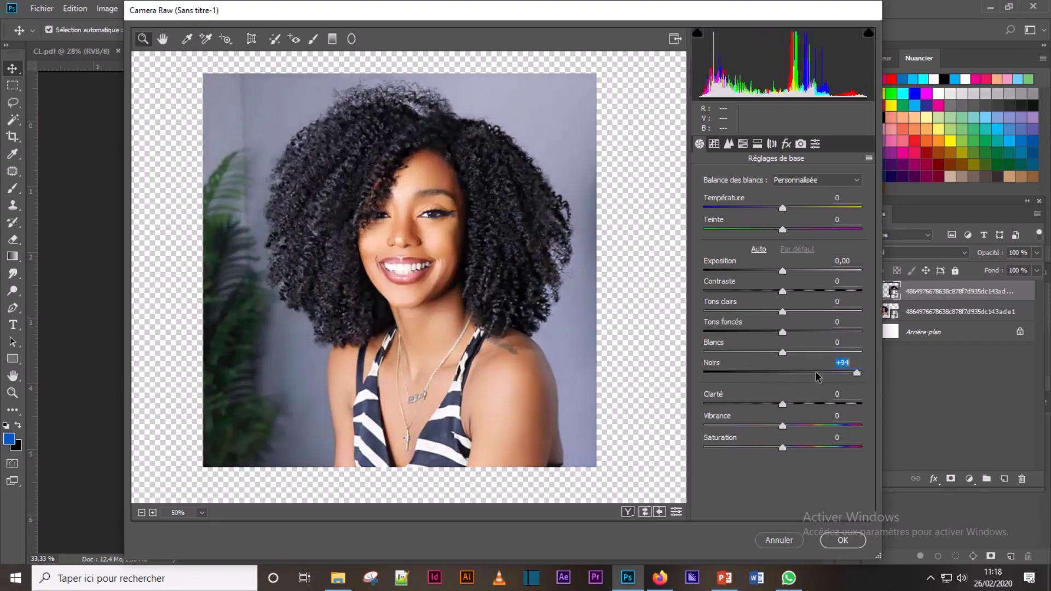
type("0")
key("Return")
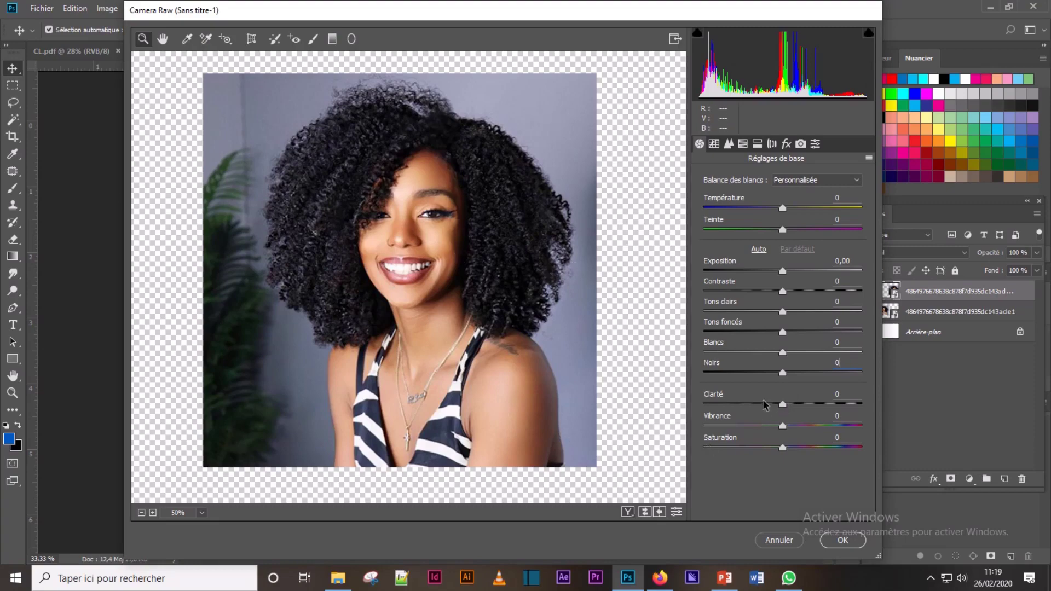
Try Clarity at +100 and about -69, then reset it to 0.
mouse_move(782, 404)
left_mouse_down()
mouse_move(713, 404)
mouse_move(730, 383)
mouse_move(876, 400)
left_mouse_up()
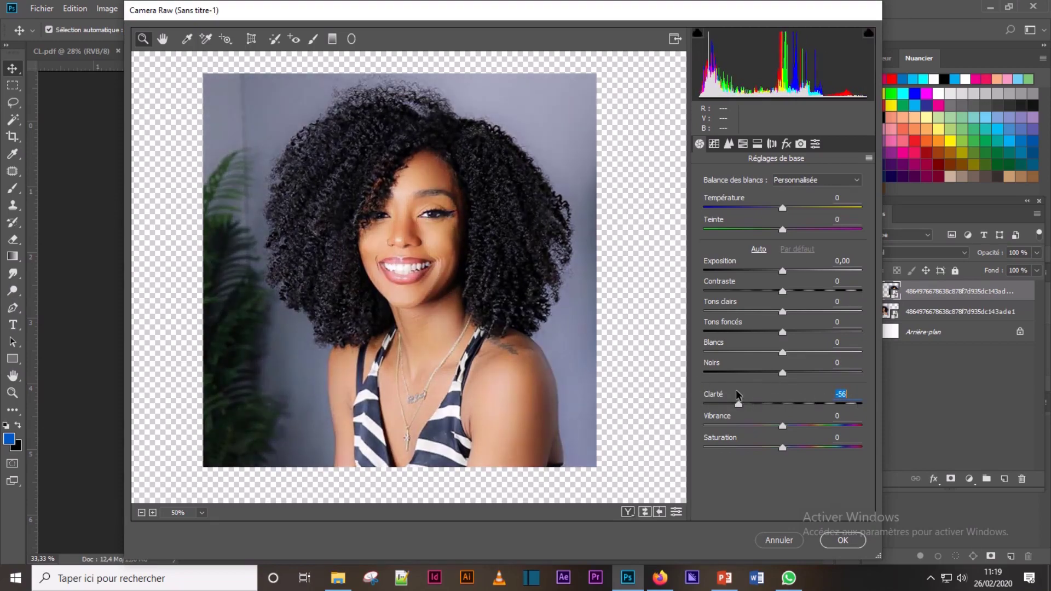
left_click_drag(861, 404, 787, 405)
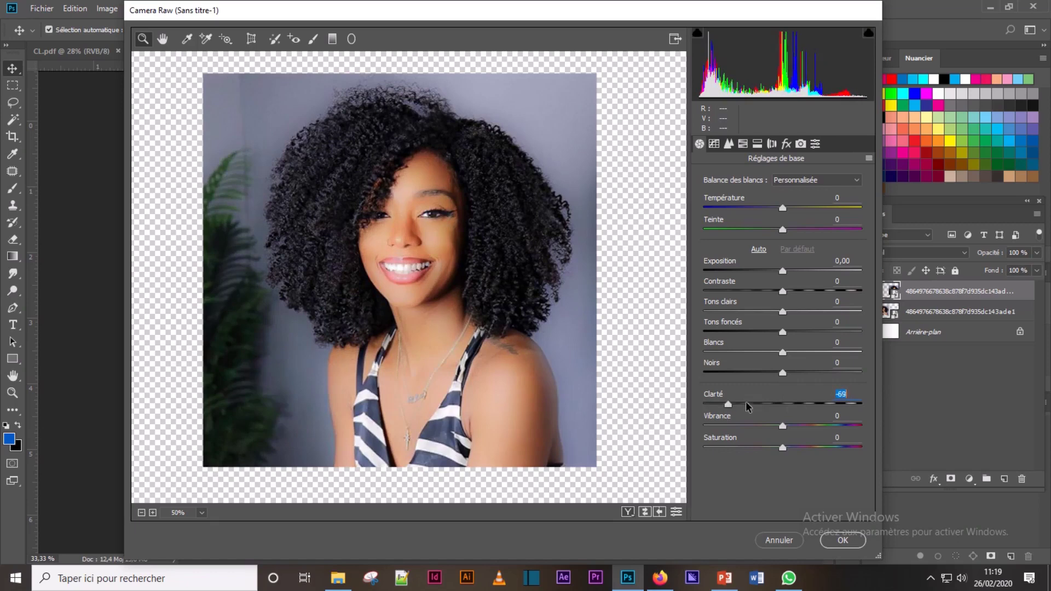
double_click(787, 405)
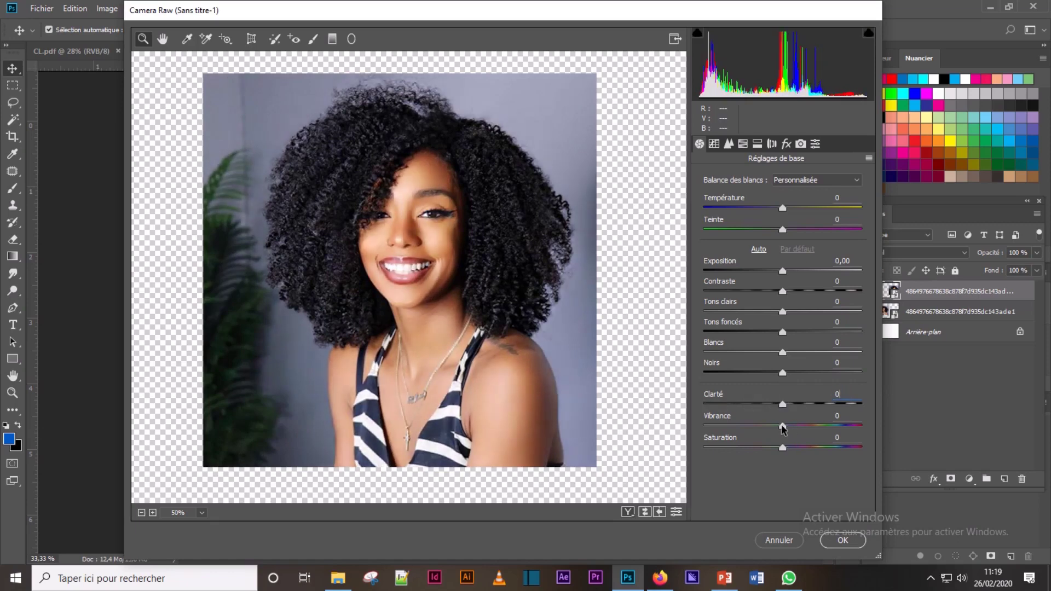
mouse_move(782, 427)
left_mouse_down()
mouse_move(661, 422)
mouse_move(881, 432)
mouse_move(681, 420)
mouse_move(880, 414)
left_mouse_up()
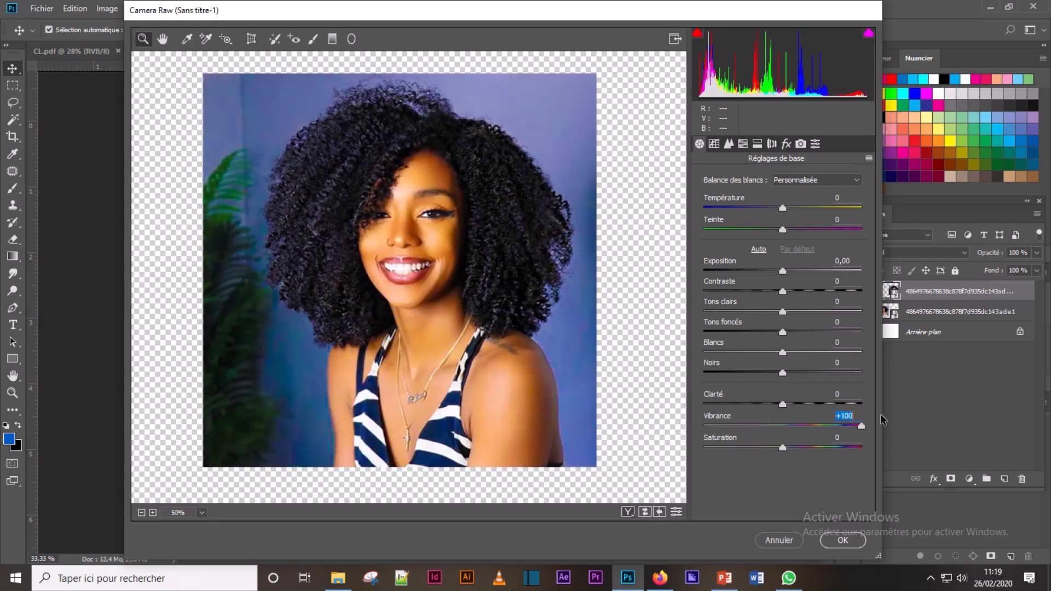
type("0")
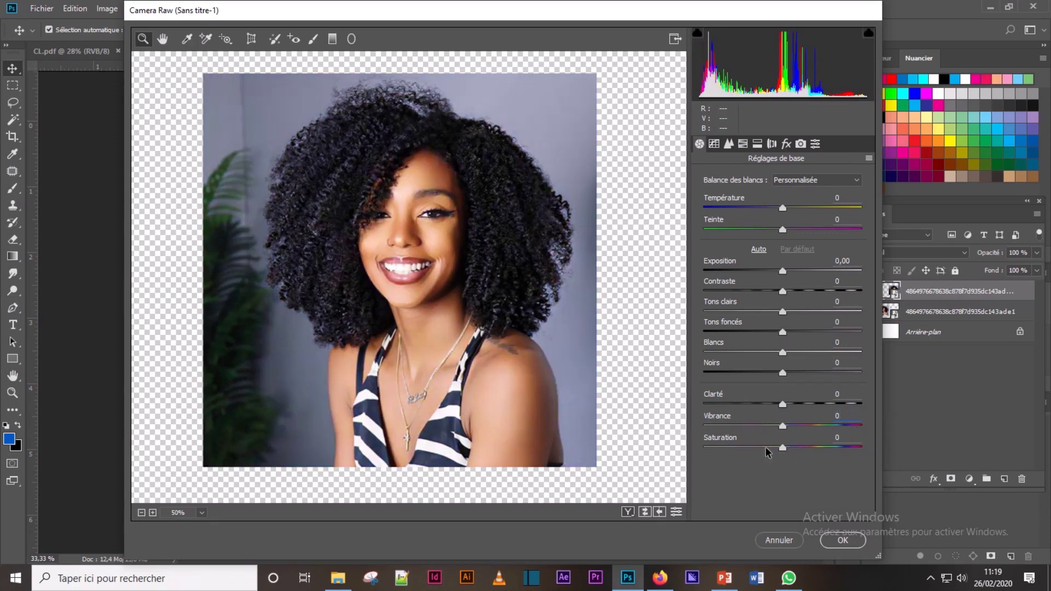
mouse_move(782, 447)
left_mouse_down()
mouse_move(689, 435)
mouse_move(885, 433)
mouse_move(722, 431)
mouse_move(859, 435)
left_mouse_up()
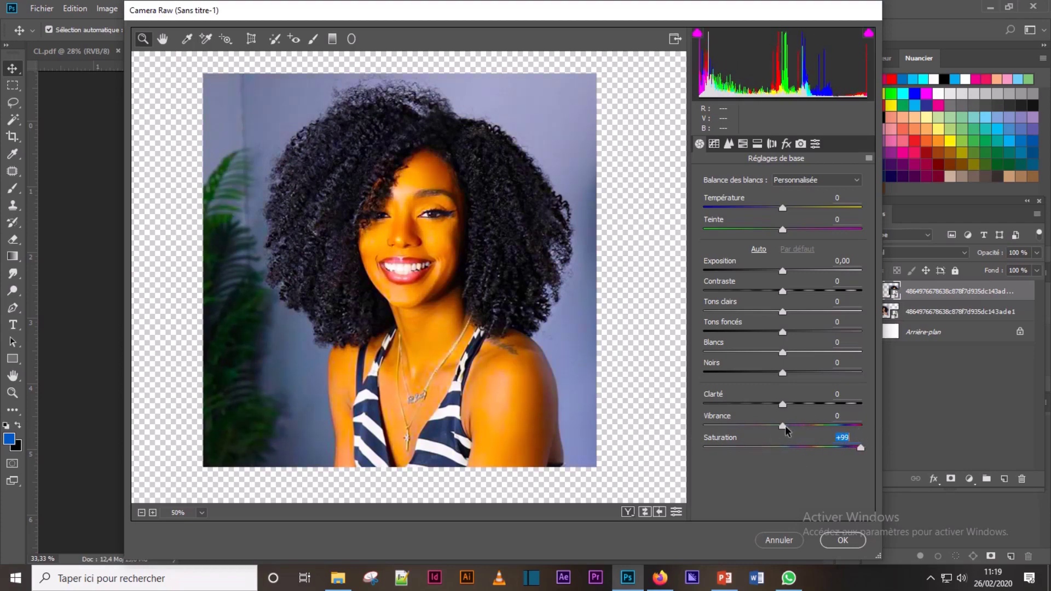
mouse_move(785, 425)
left_mouse_down()
mouse_move(819, 424)
mouse_move(791, 425)
left_mouse_up()
type("0")
double_click(859, 448)
left_click_drag(782, 426, 859, 428)
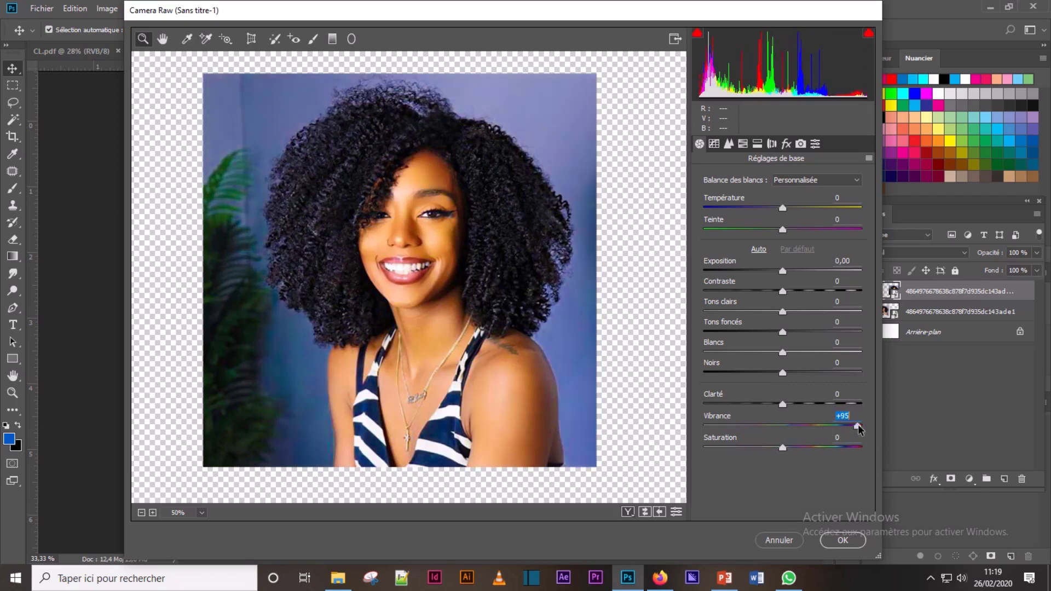
type("0")
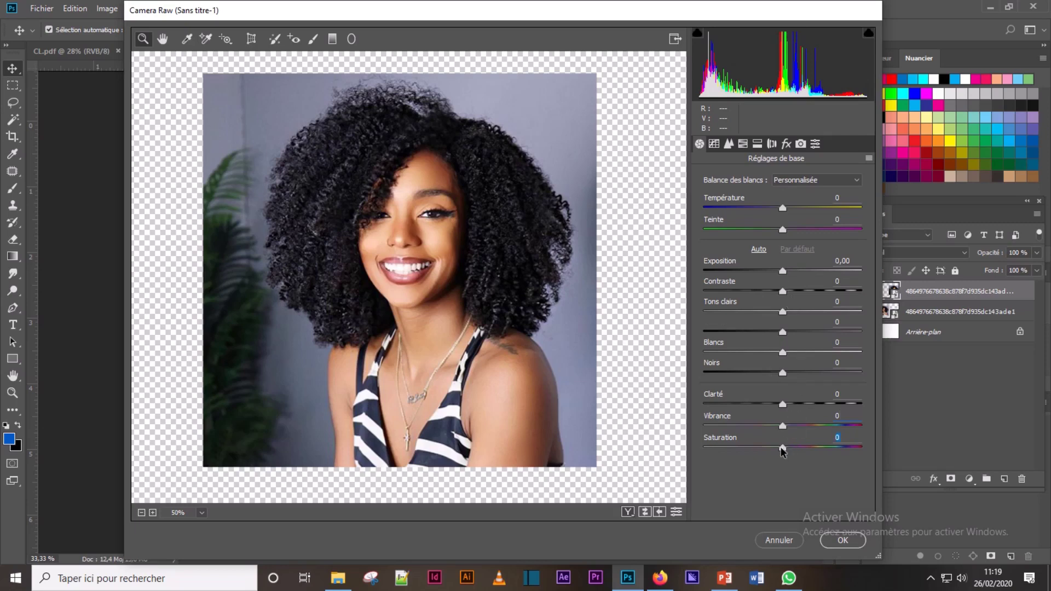
Do a first grading pass: raise saturation and contrast, whites to +9, blacks to -29.
left_click_drag(782, 448, 793, 446)
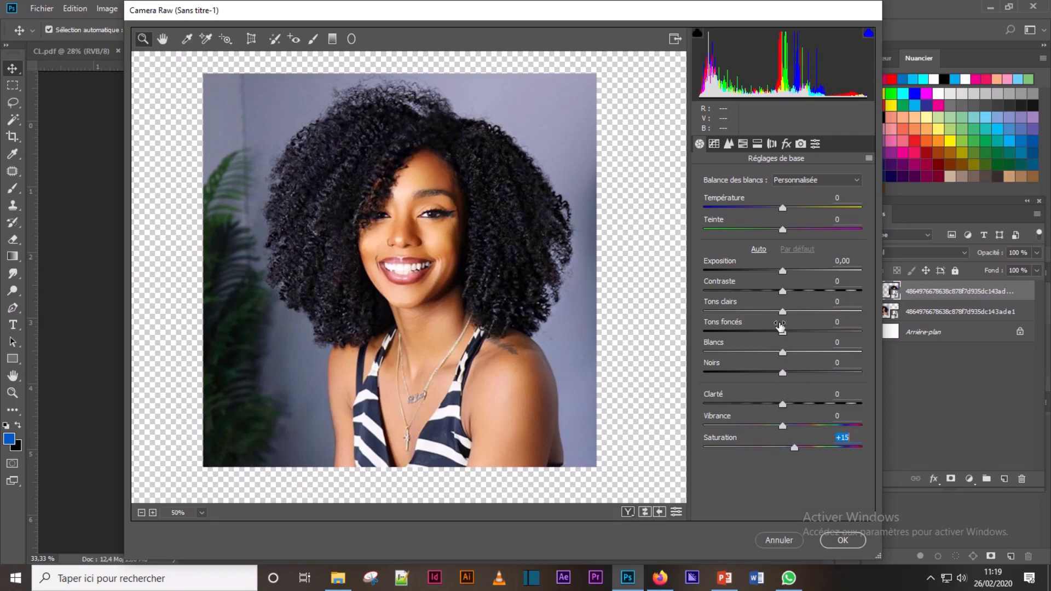
mouse_move(782, 291)
left_mouse_down()
mouse_move(804, 295)
mouse_move(770, 312)
left_mouse_up()
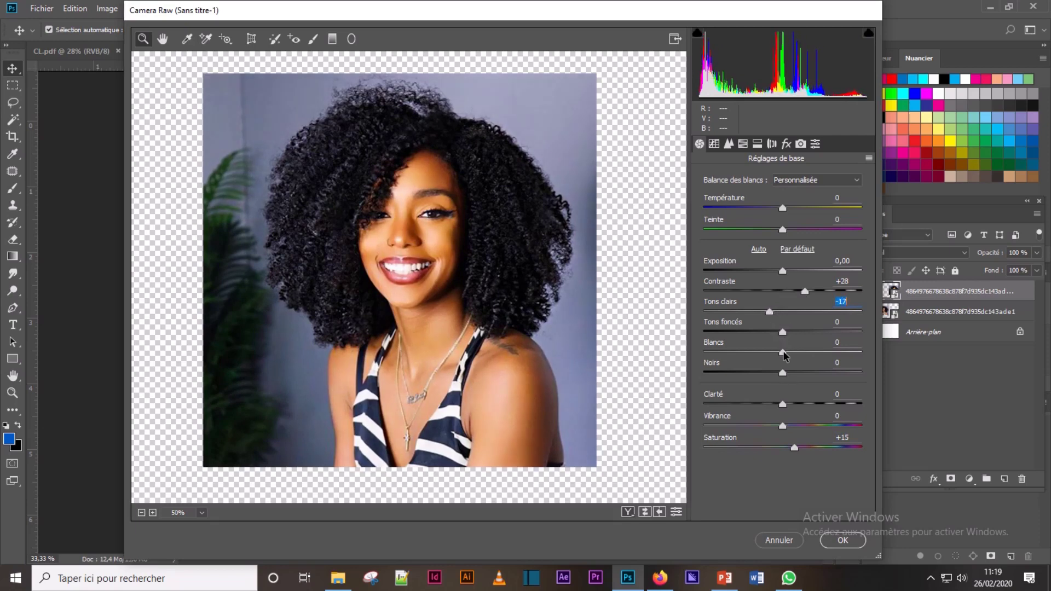
mouse_move(783, 352)
left_mouse_down()
mouse_move(792, 358)
mouse_move(754, 332)
left_mouse_up()
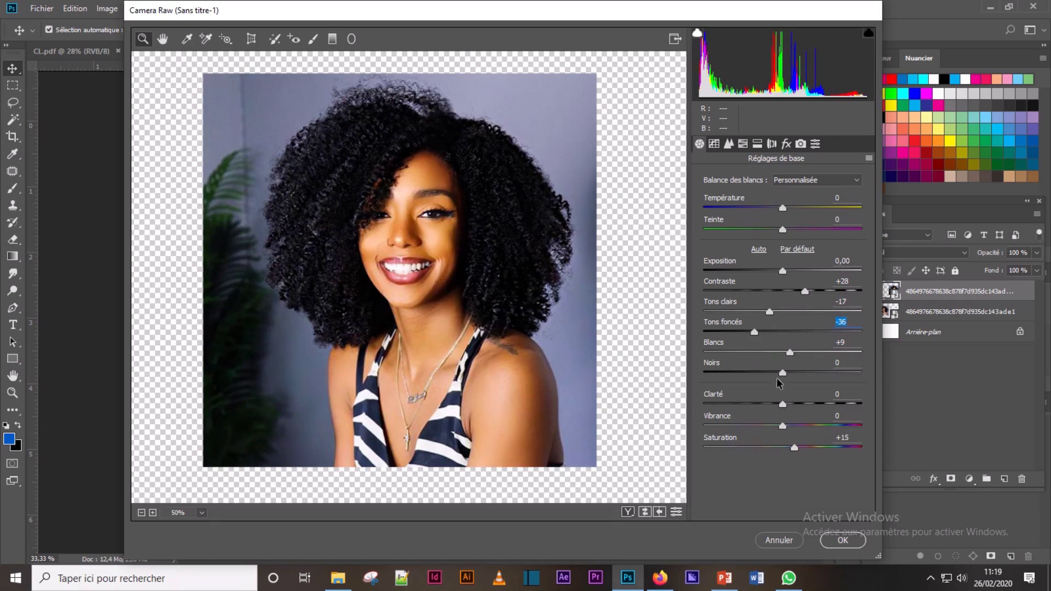
mouse_move(783, 373)
left_mouse_down()
mouse_move(760, 372)
mouse_move(795, 404)
mouse_move(768, 407)
mouse_move(784, 406)
left_mouse_up()
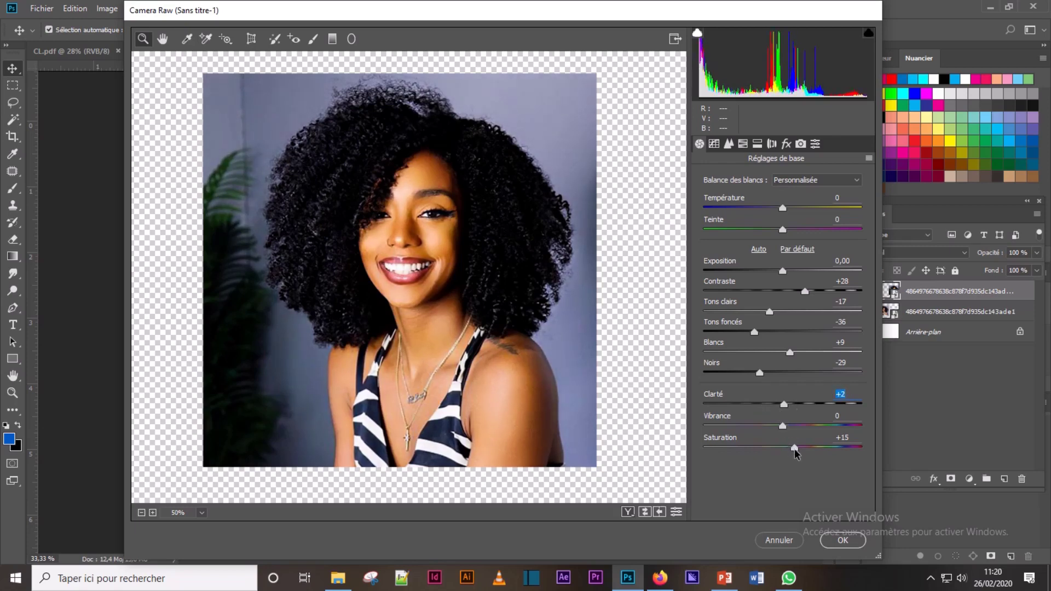
Refine to exposure +0,30, shadows -44, saturation +14, whites +18, and apply the filter.
left_click_drag(795, 448, 796, 450)
left_click_drag(784, 273, 817, 291)
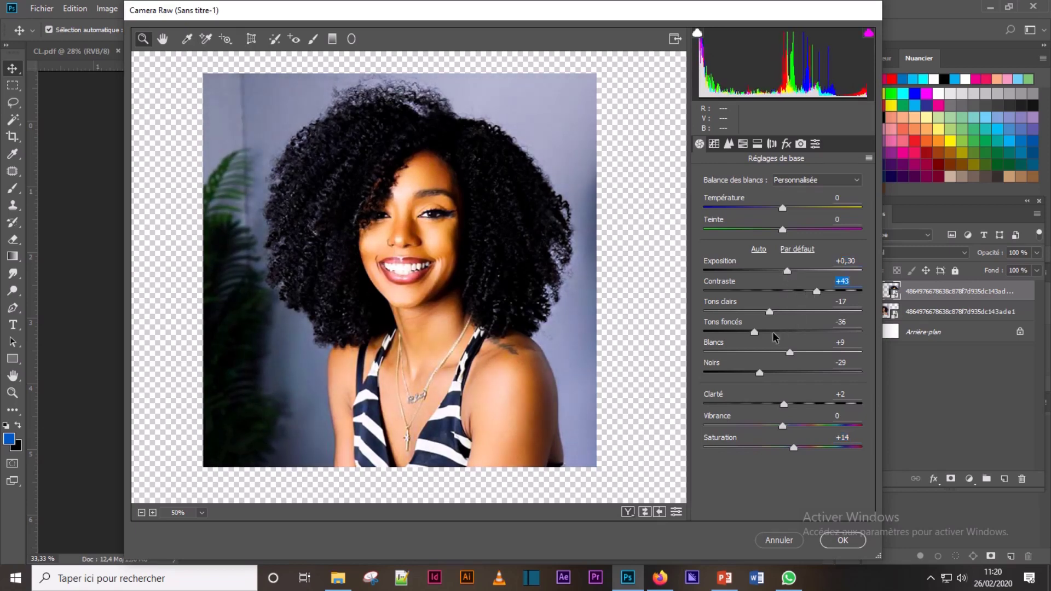
mouse_move(758, 332)
left_mouse_down()
mouse_move(748, 333)
mouse_move(760, 311)
left_mouse_up()
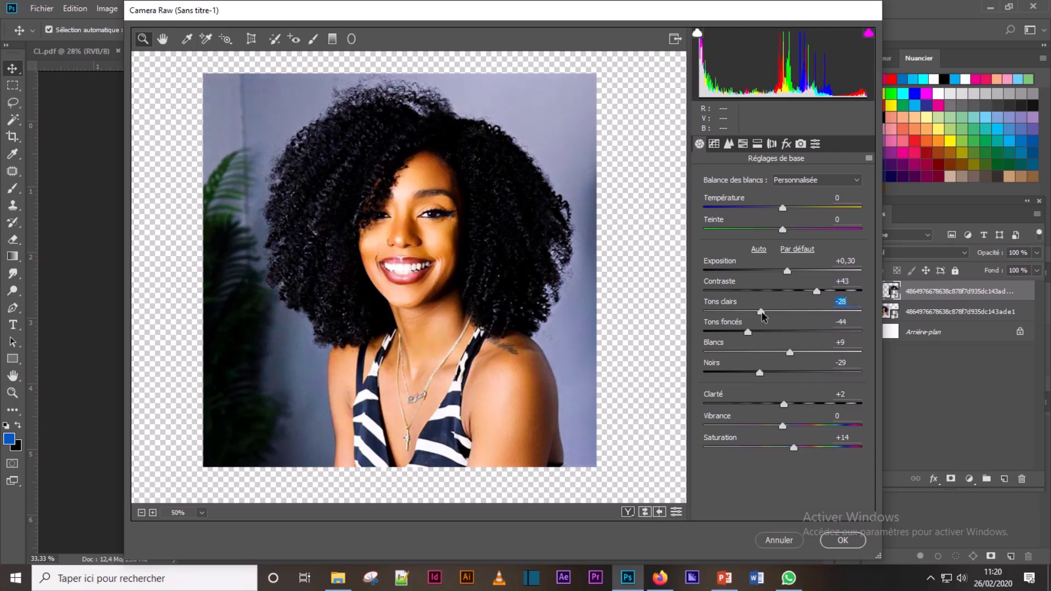
mouse_move(789, 353)
left_mouse_down()
mouse_move(804, 352)
mouse_move(757, 374)
left_mouse_up()
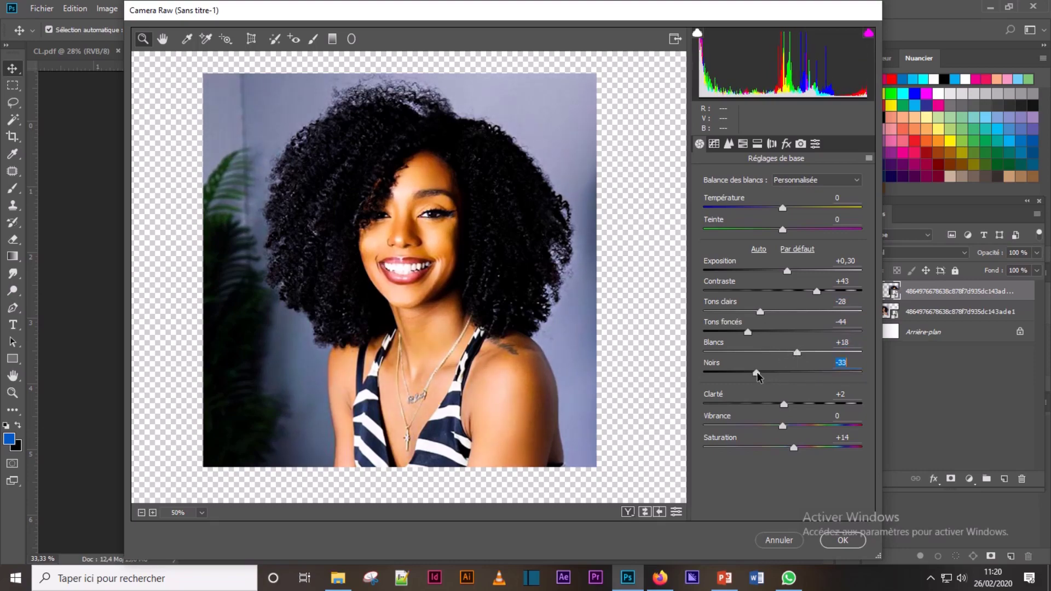
left_click(840, 540)
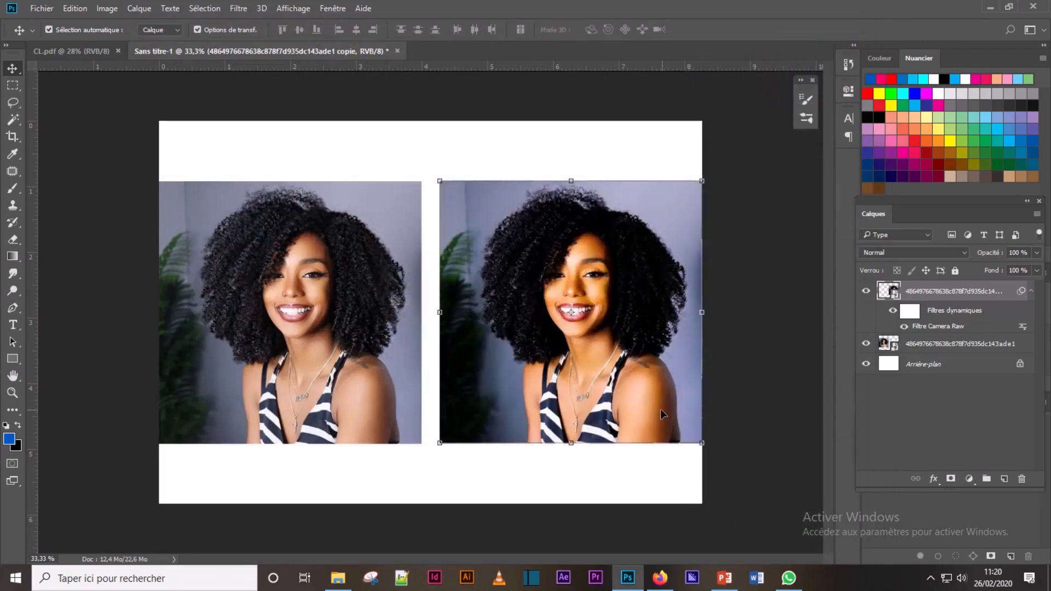
Check the right copy's layer selection on the canvas, undoing accidental moves.
left_click(442, 484)
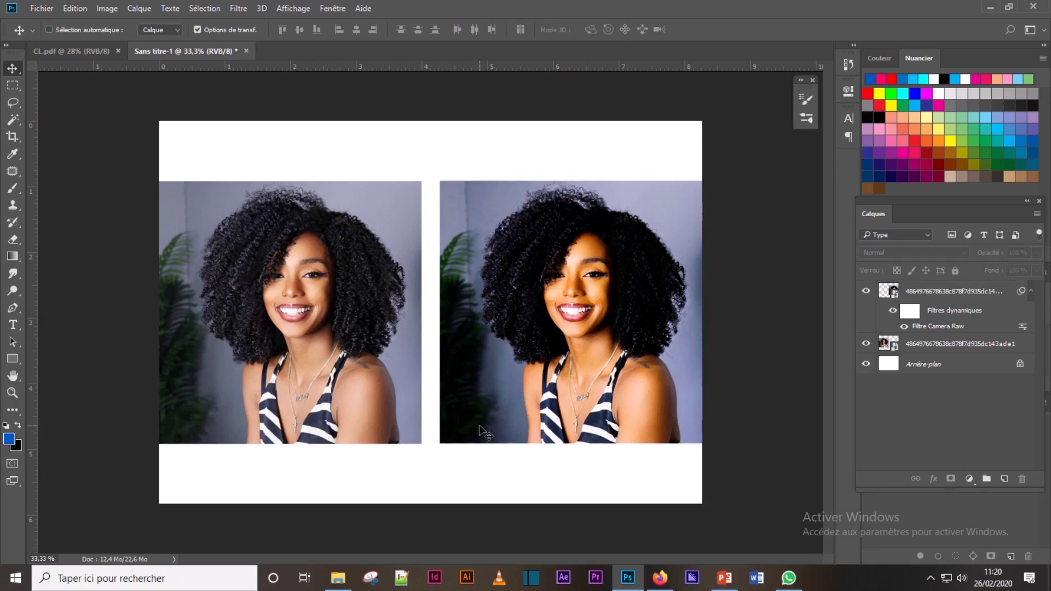
left_click(547, 331, "ctrl")
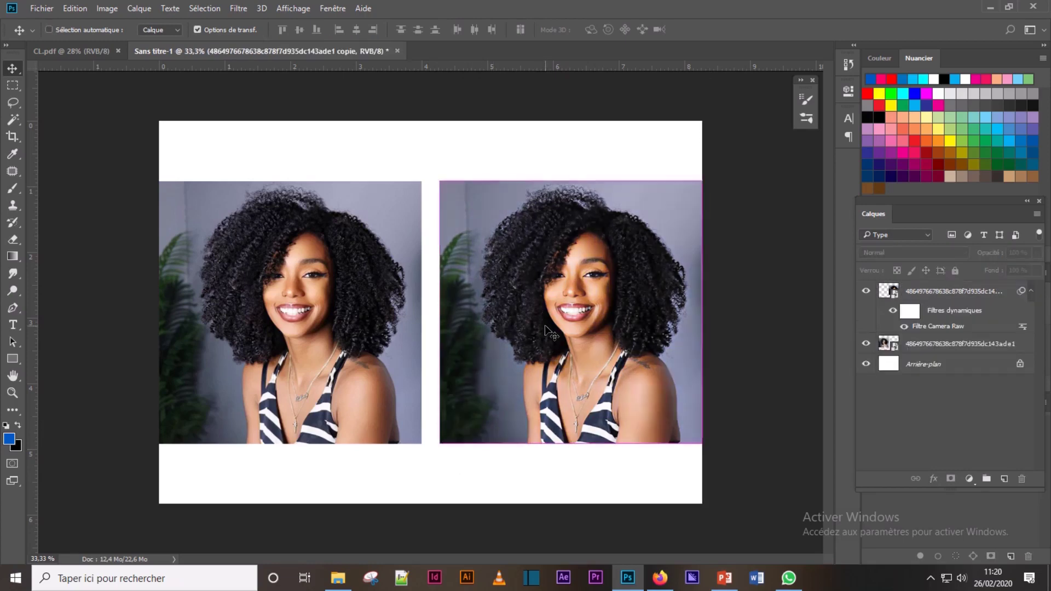
key("ctrl+z")
key("ctrl+z")
key("ctrl+z")
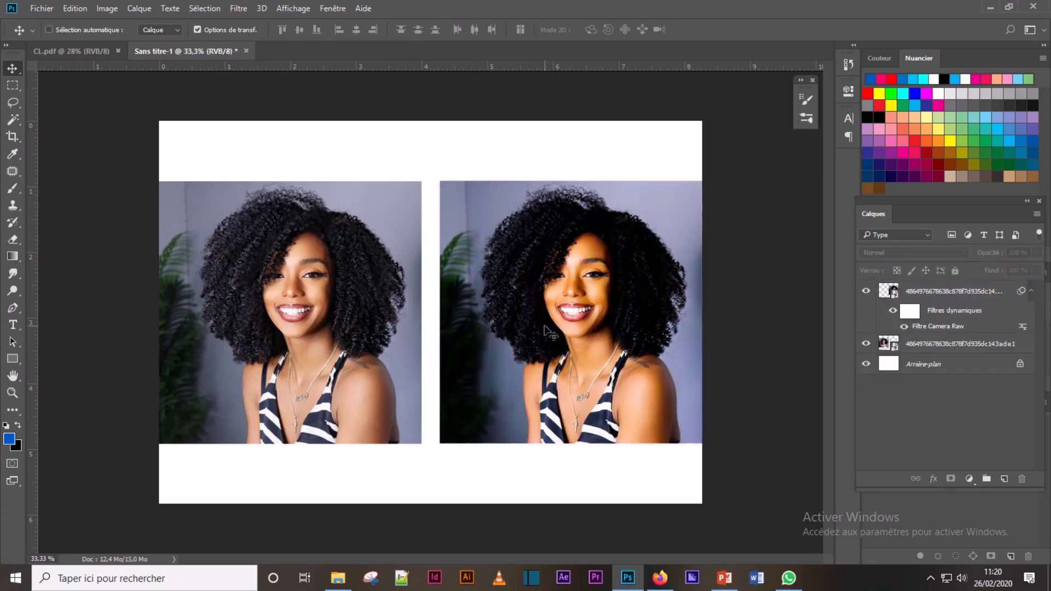
left_click(544, 328, "ctrl")
key("ctrl+z")
key("ctrl+z")
key("ctrl+z")
key("ctrl+z")
key("ctrl+z")
key("ctrl")
Reopen the copy's Camera Raw filter, set Shadows to +26 and Blacks to -49, and reapply.
double_click(935, 327)
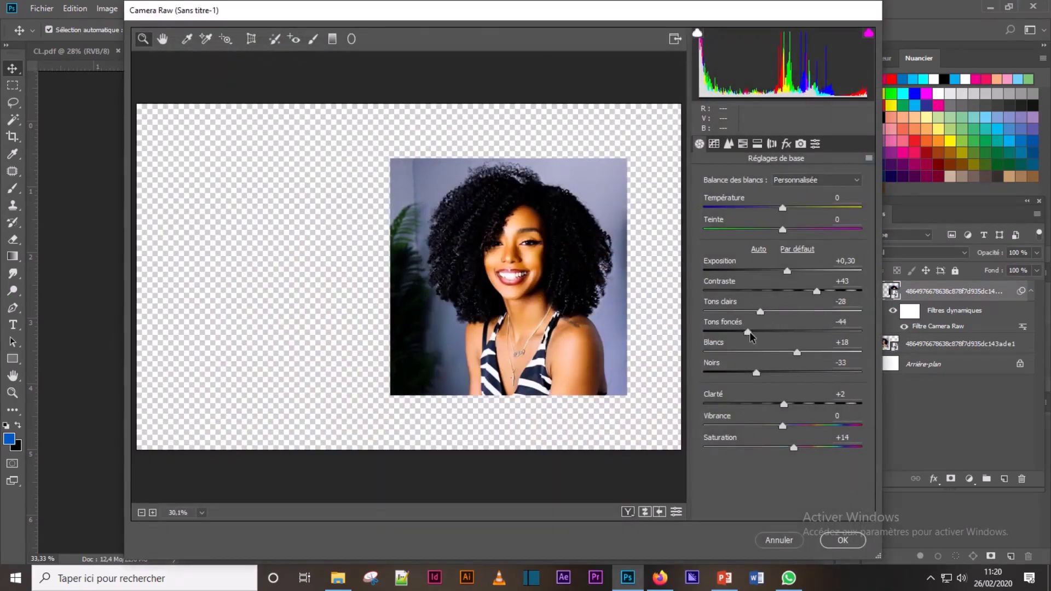
left_click_drag(748, 332, 793, 335)
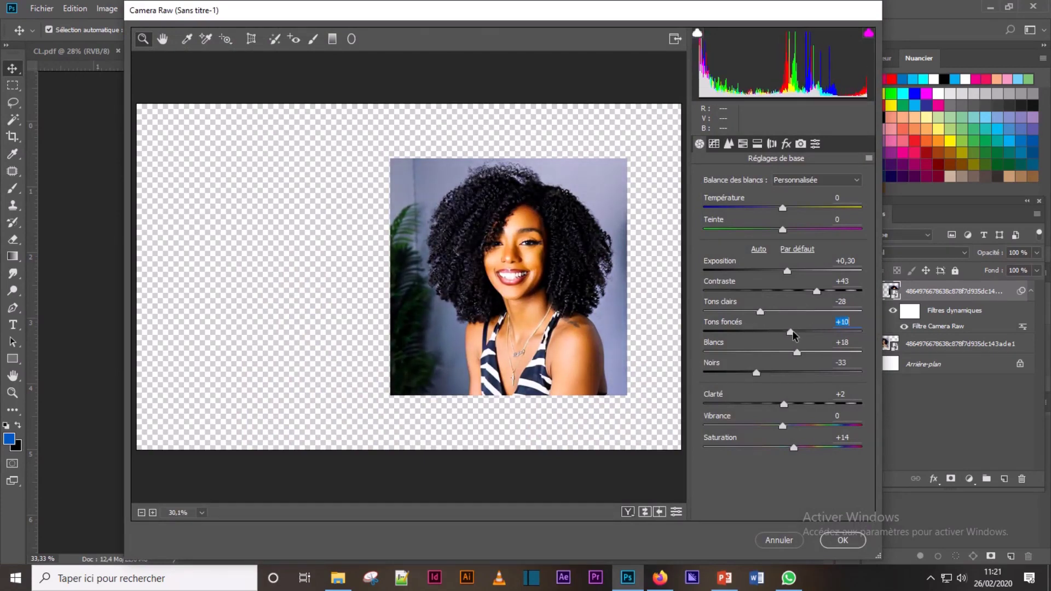
left_click_drag(756, 373, 744, 372)
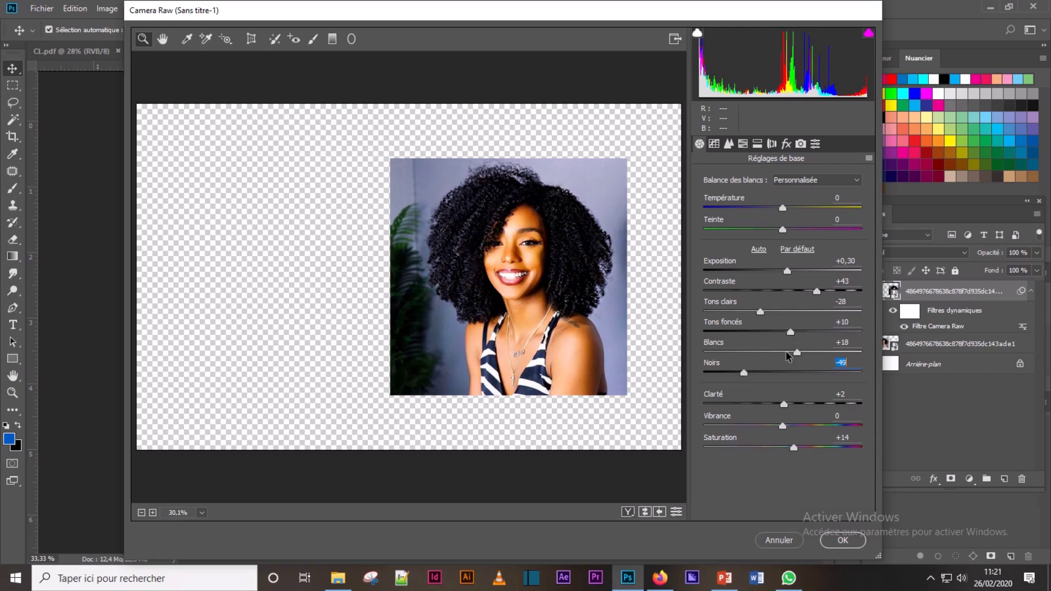
left_click_drag(790, 332, 803, 333)
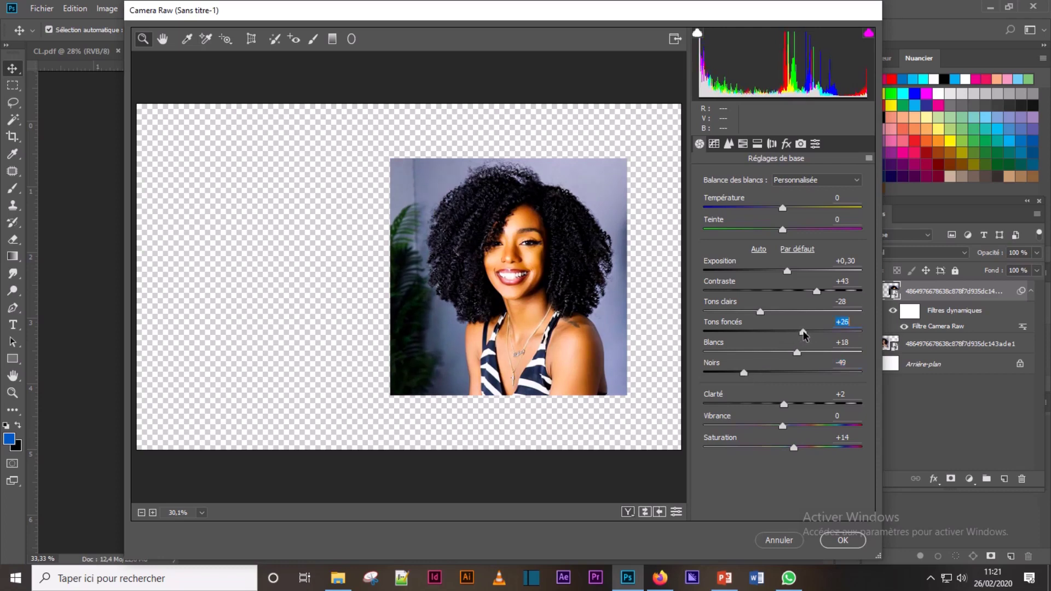
left_click(835, 545)
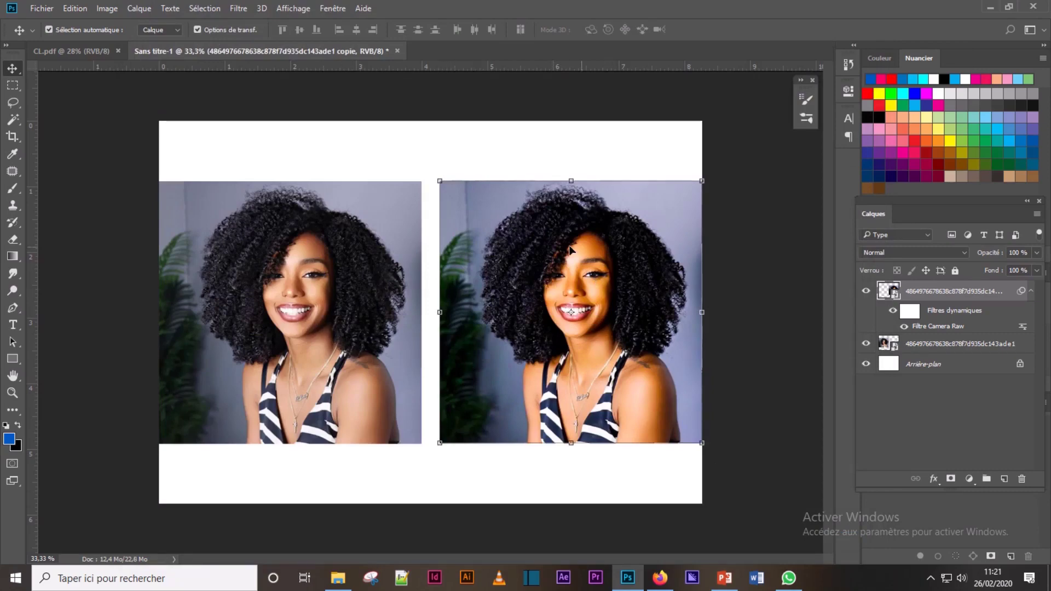
key("ctrl")
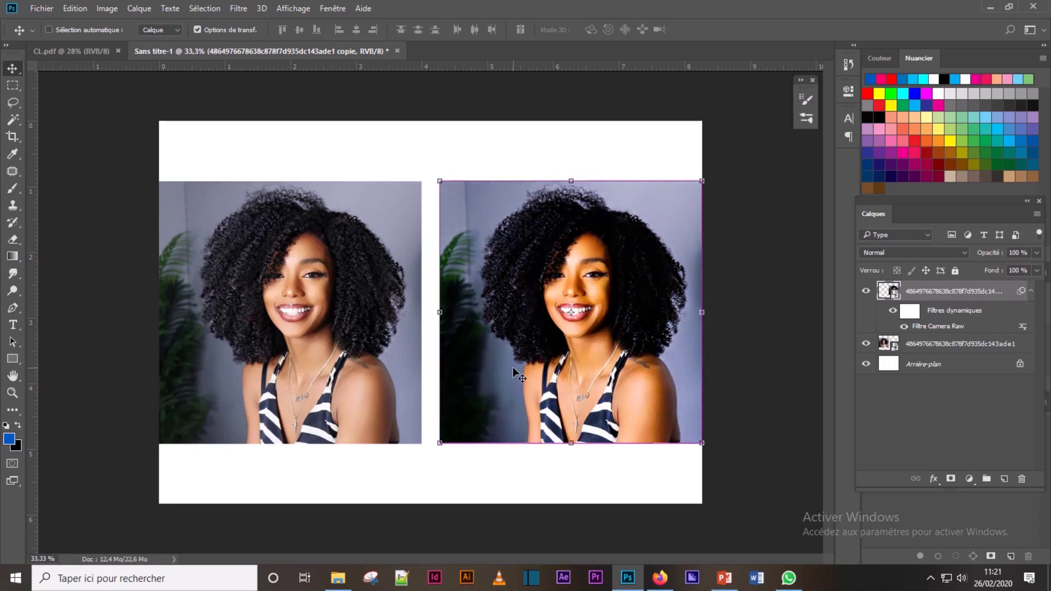
left_click(48, 29)
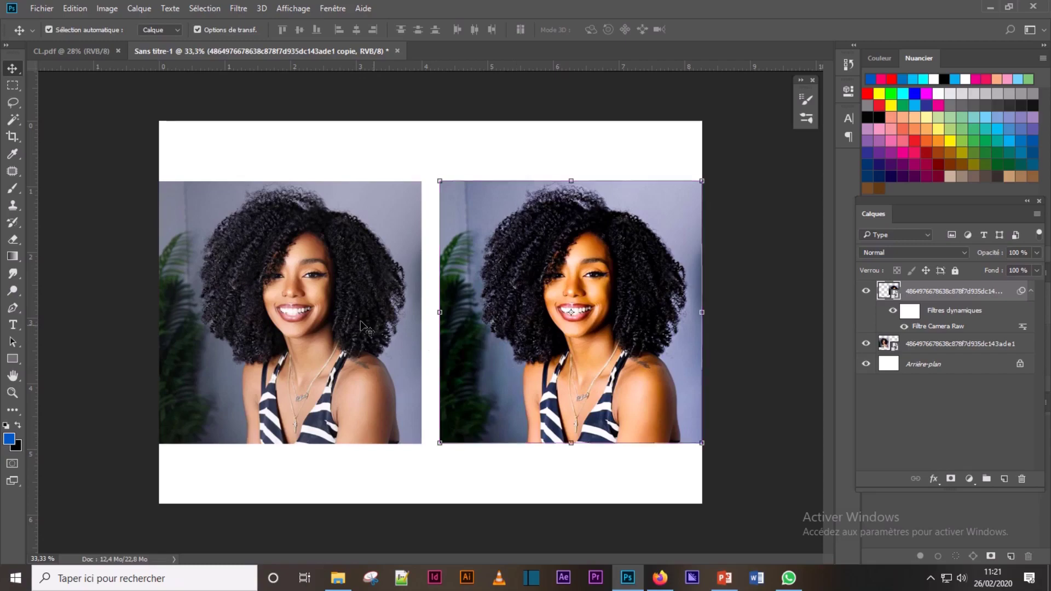
left_click(332, 314)
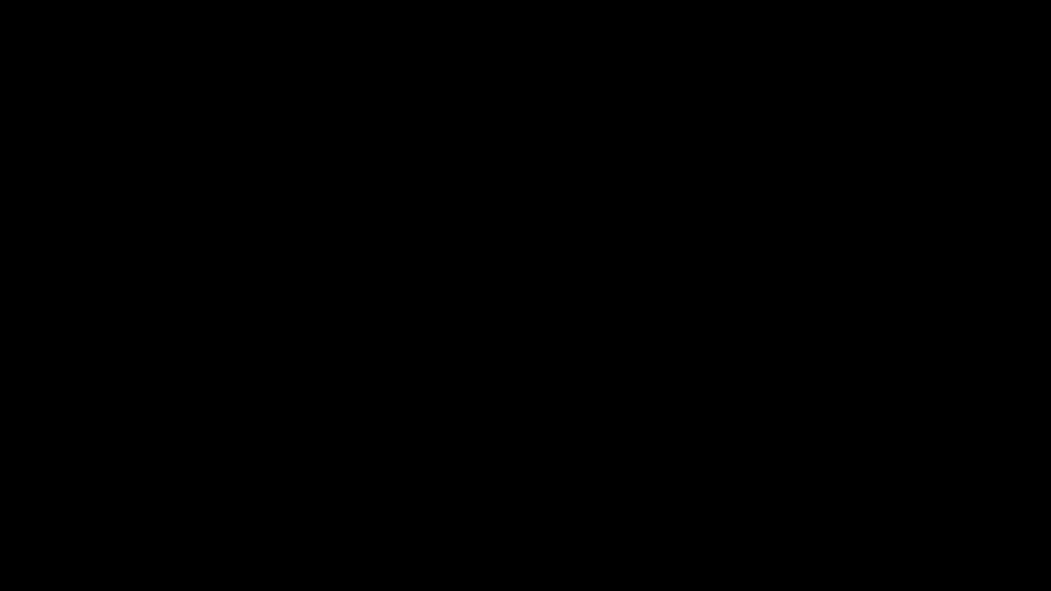